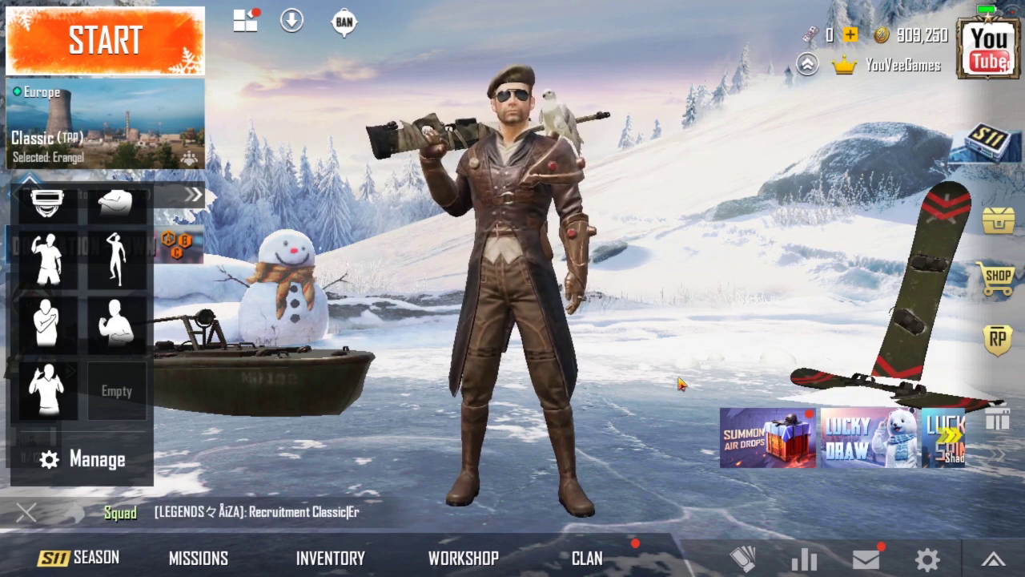
Browse the character's emote list in the PUBG MOBILE lobby down to its empty slot.
left_click(24, 519)
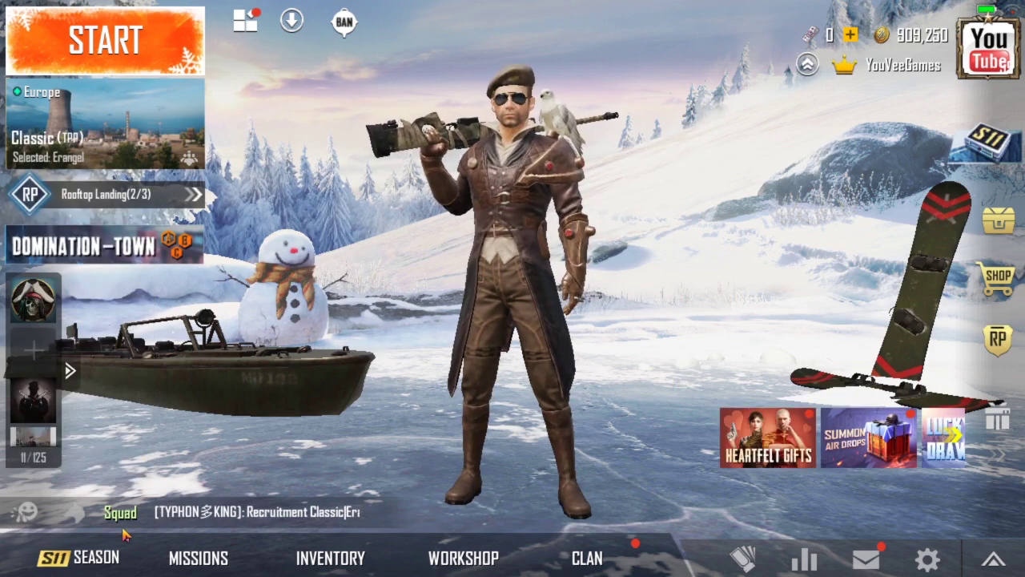
left_click(24, 517)
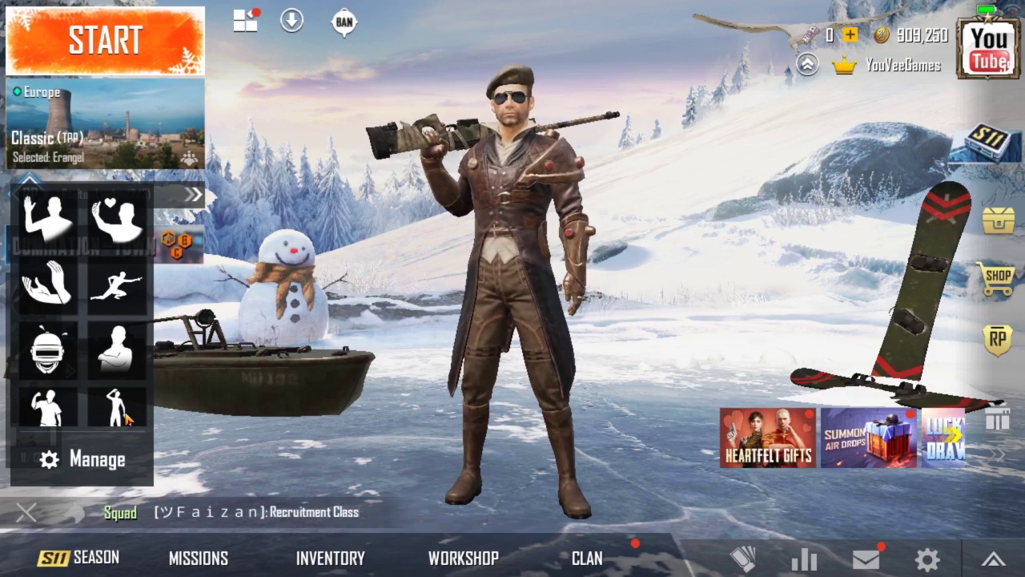
scroll(120, 353, "down", 4)
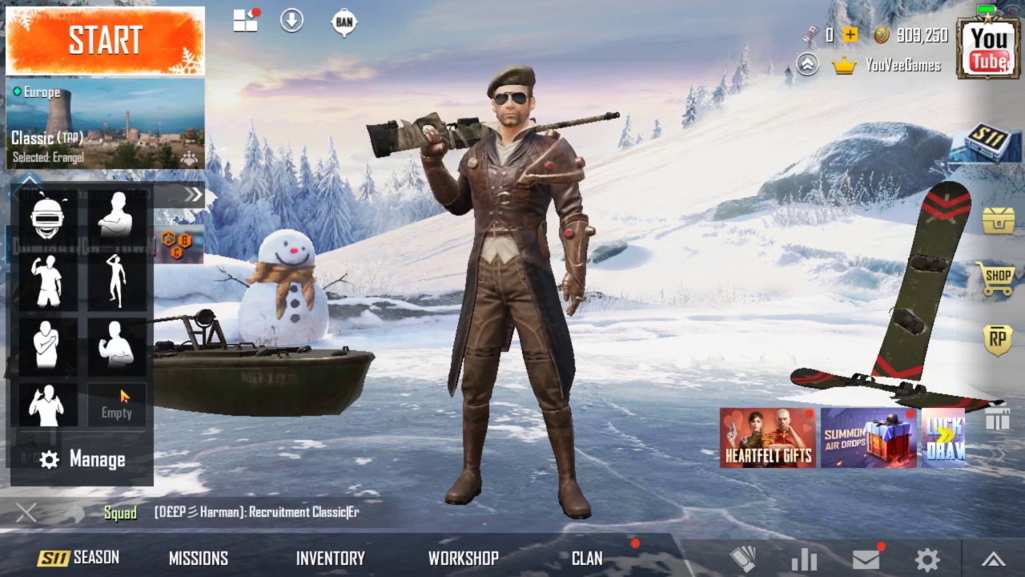
scroll(128, 357, "up", 2)
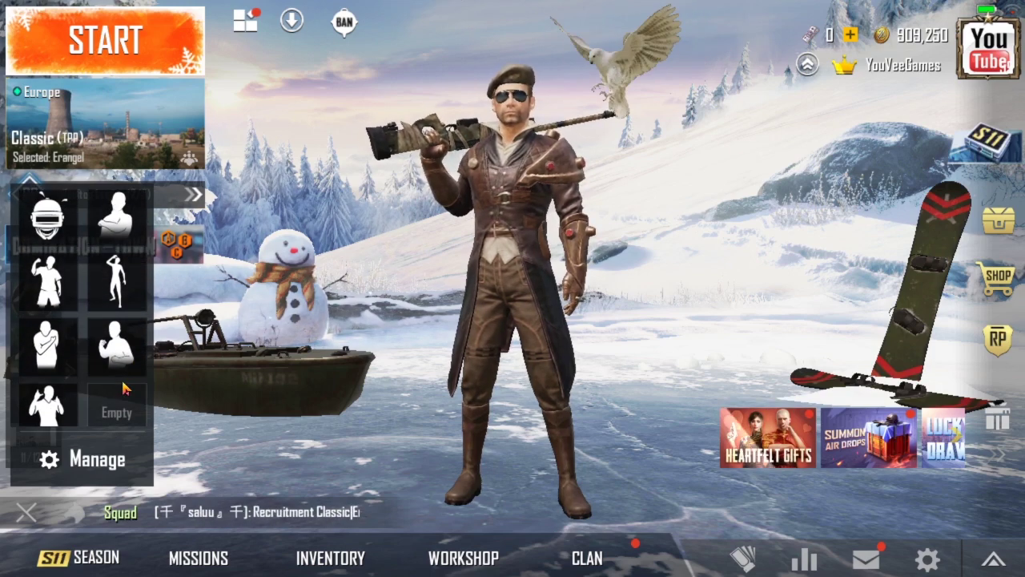
scroll(128, 358, "down", 1)
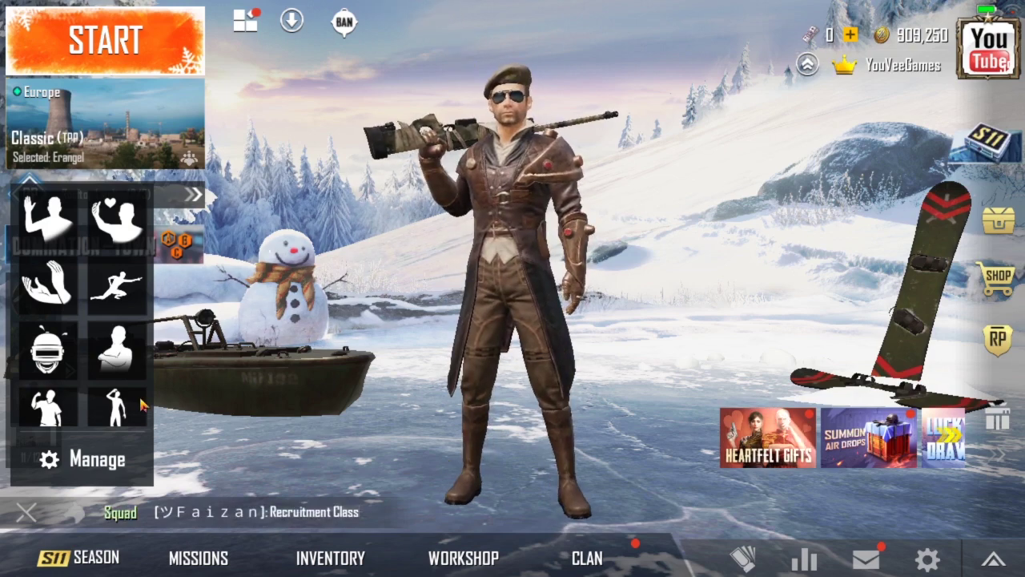
left_click_drag(127, 420, 128, 284)
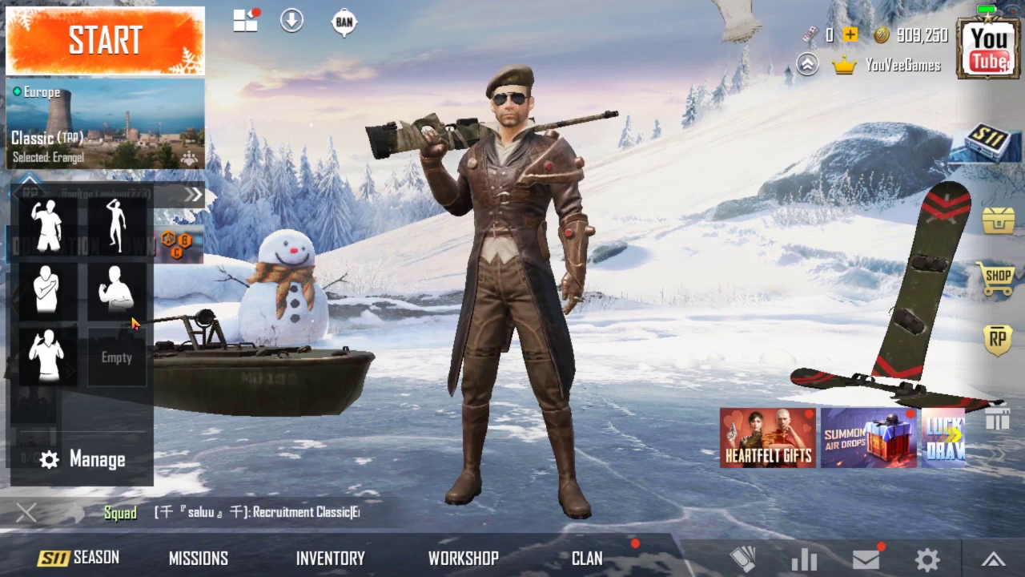
mouse_move(125, 352)
left_mouse_down()
mouse_move(126, 413)
mouse_move(137, 360)
left_mouse_up()
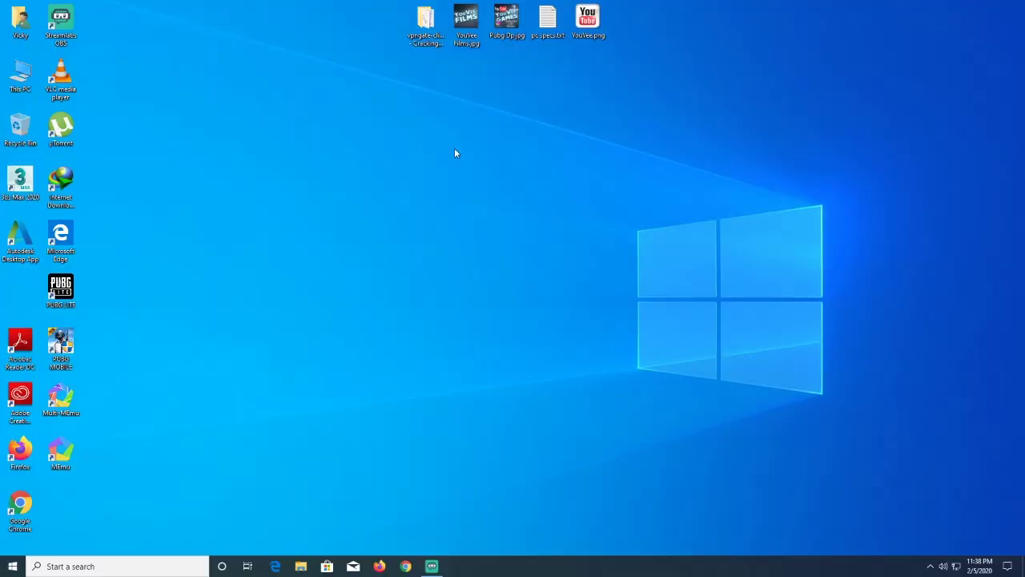
Open the vpngate-client folder on the desktop and run the vpngate-client-v4.21-9613-beta installer.
double_click(425, 20)
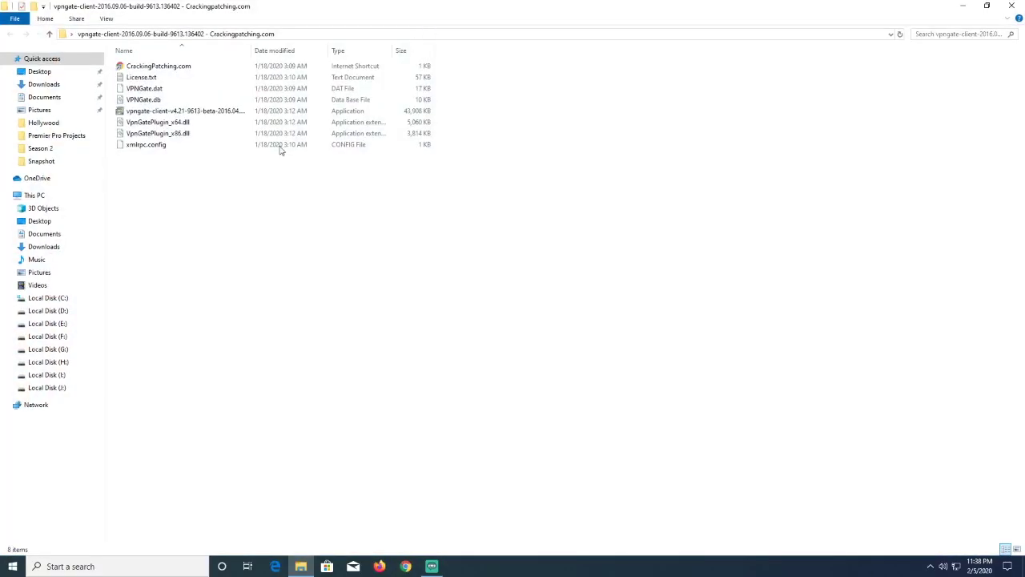
left_click(147, 114)
double_click(147, 114)
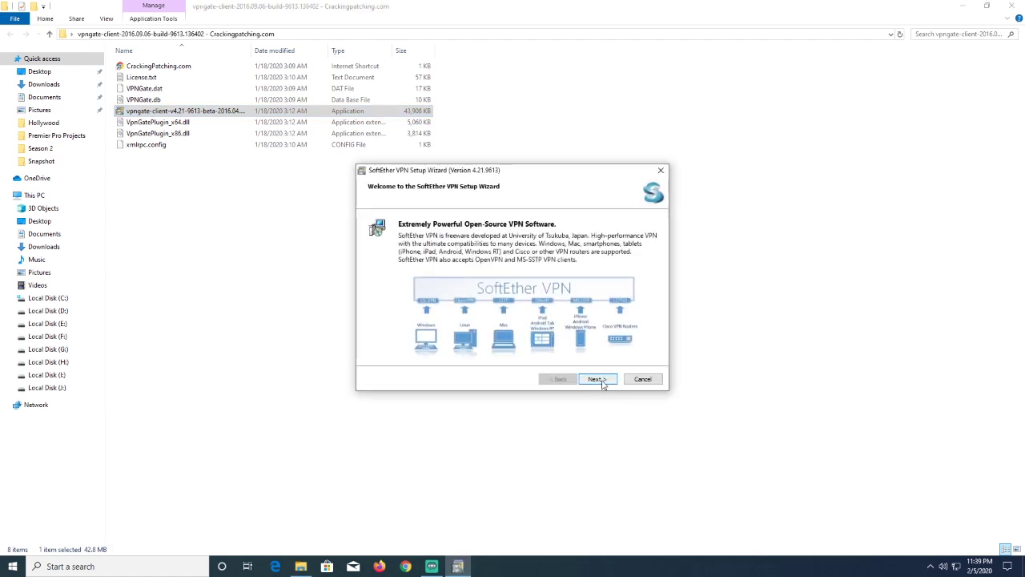
Install the SoftEther VPN Client component, accepting the license agreement and using the directory C:\Program Files\SoftEther VPN Client.
left_click(601, 381)
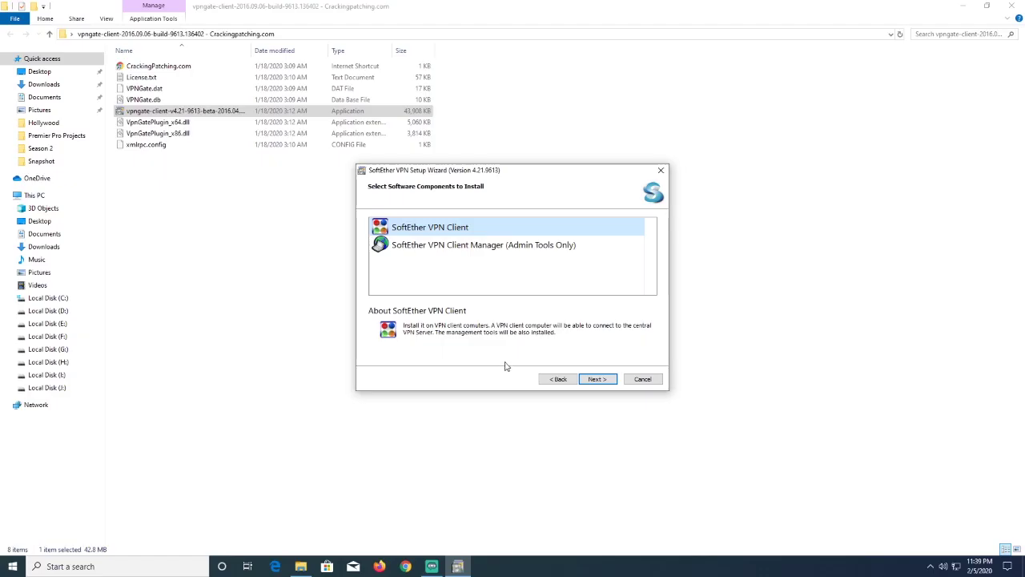
left_click(594, 380)
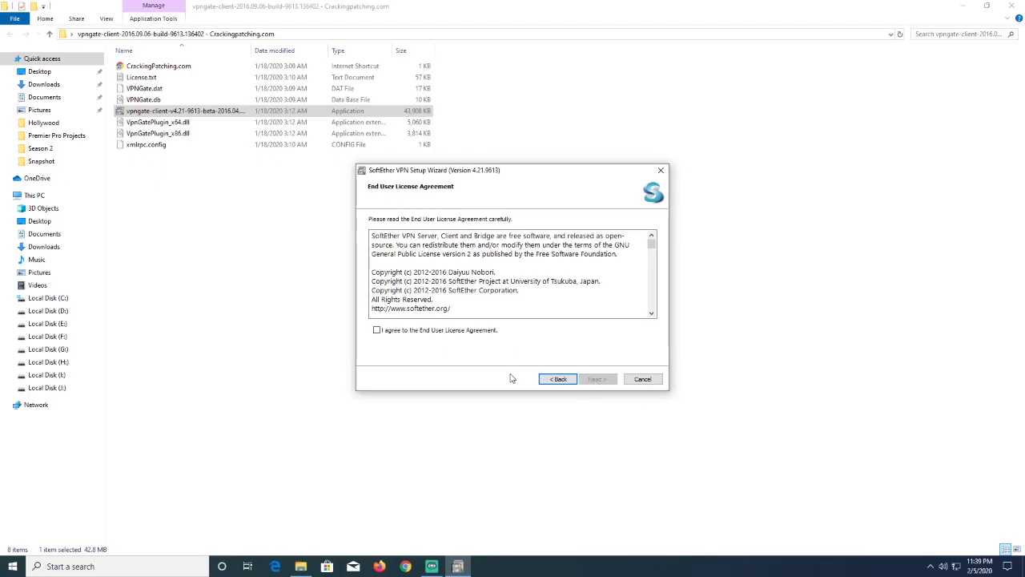
left_click(417, 330)
left_click(592, 380)
left_click(591, 382)
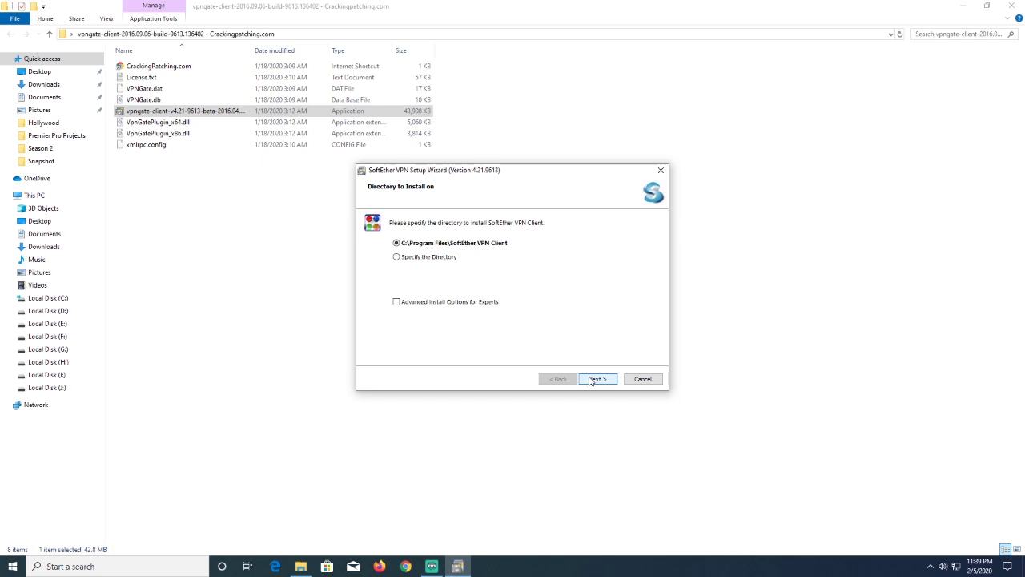
left_click(590, 380)
left_click(590, 380)
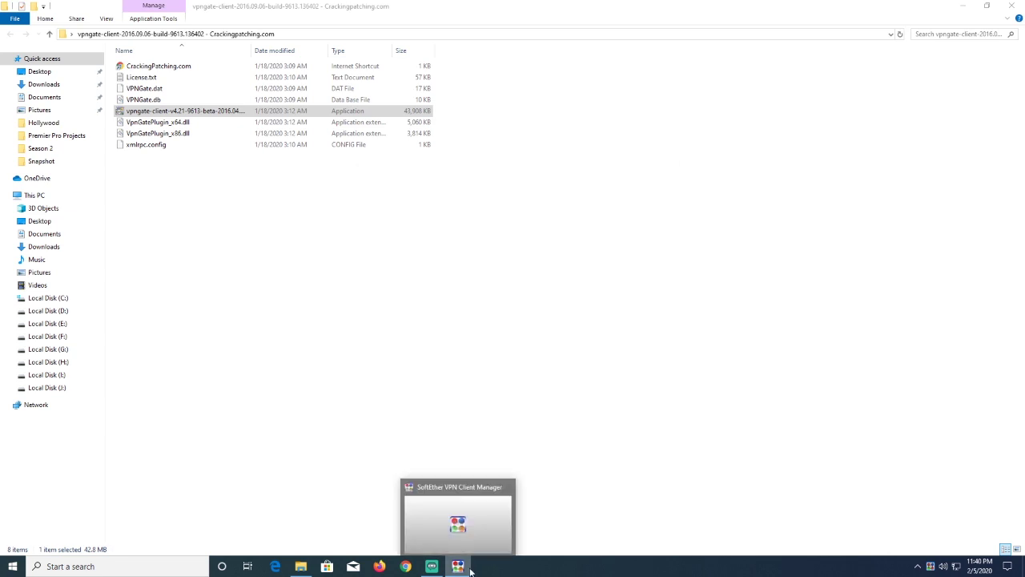
Minimize the File Explorer window and bring up the SoftEther VPN Client Manager.
left_click(459, 566)
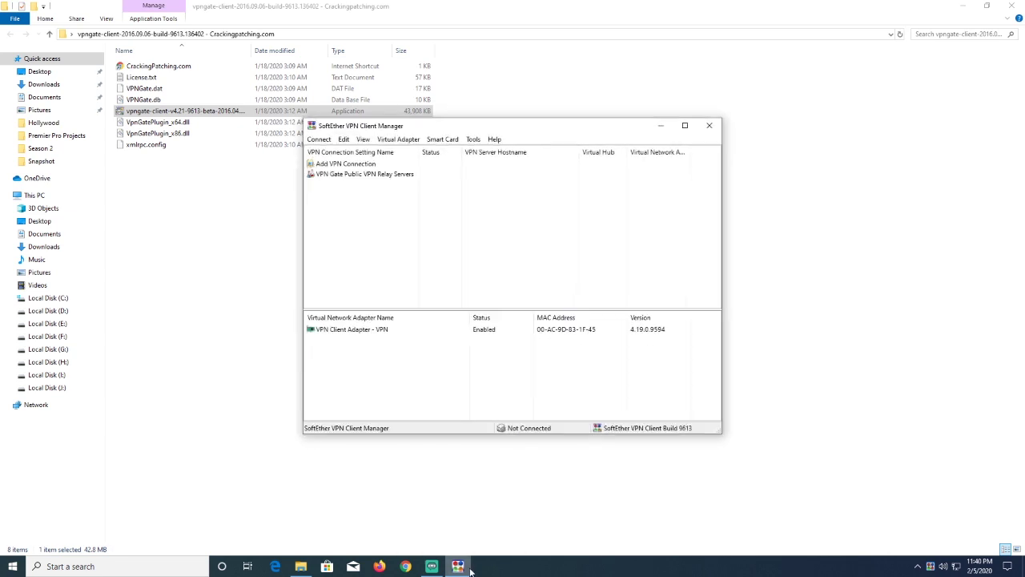
left_click(470, 568)
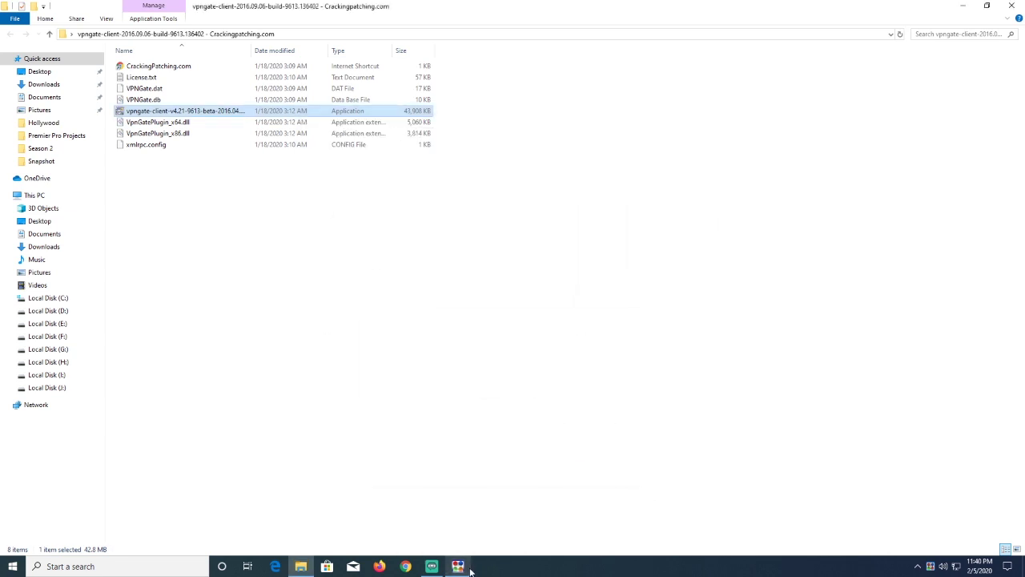
left_click(965, 7)
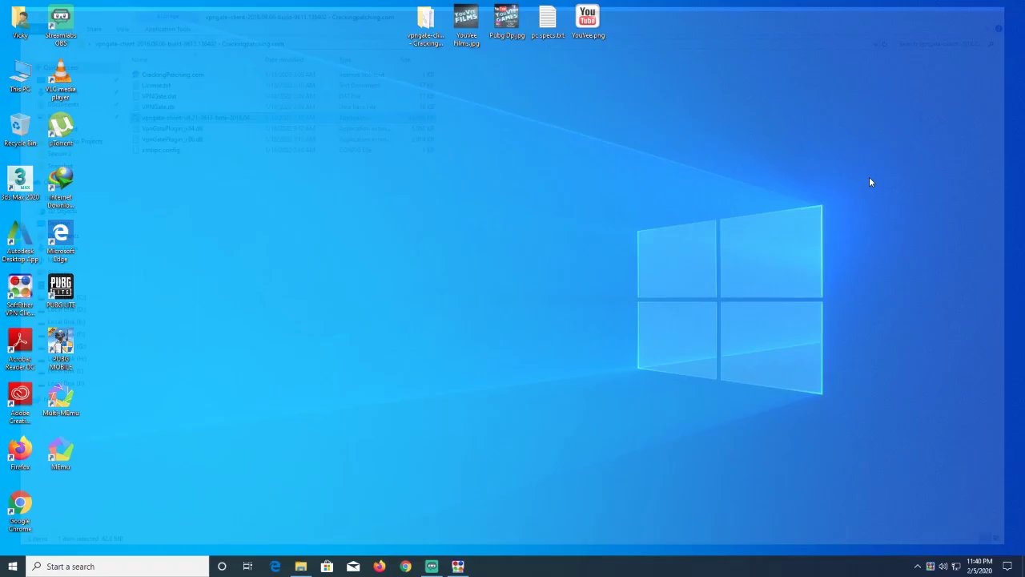
left_click(461, 566)
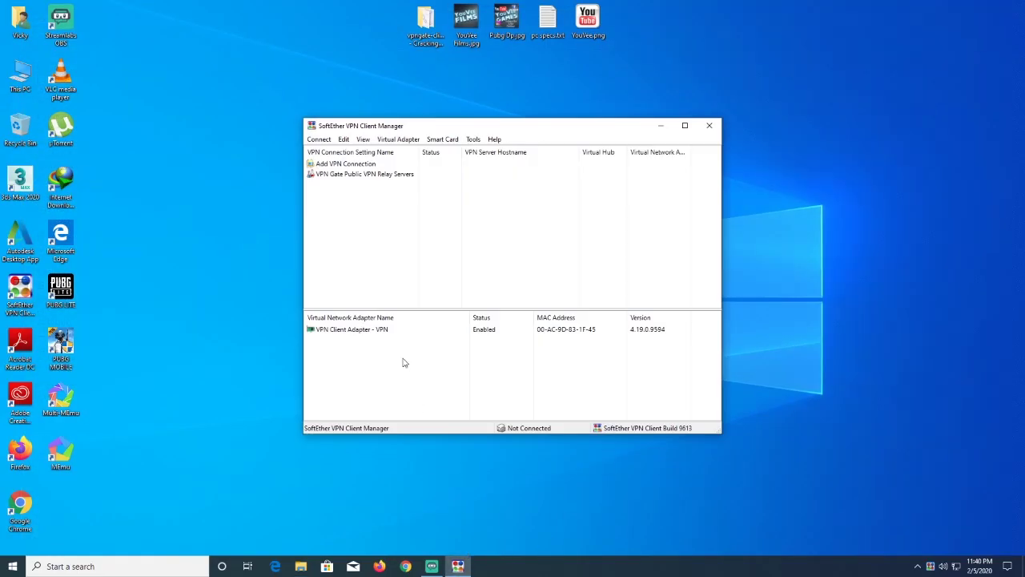
Connect to the VPN Gate public relay server public-vpn-64.opengw.net using the TCP protocol, agreeing to the usage caution.
left_click(355, 176)
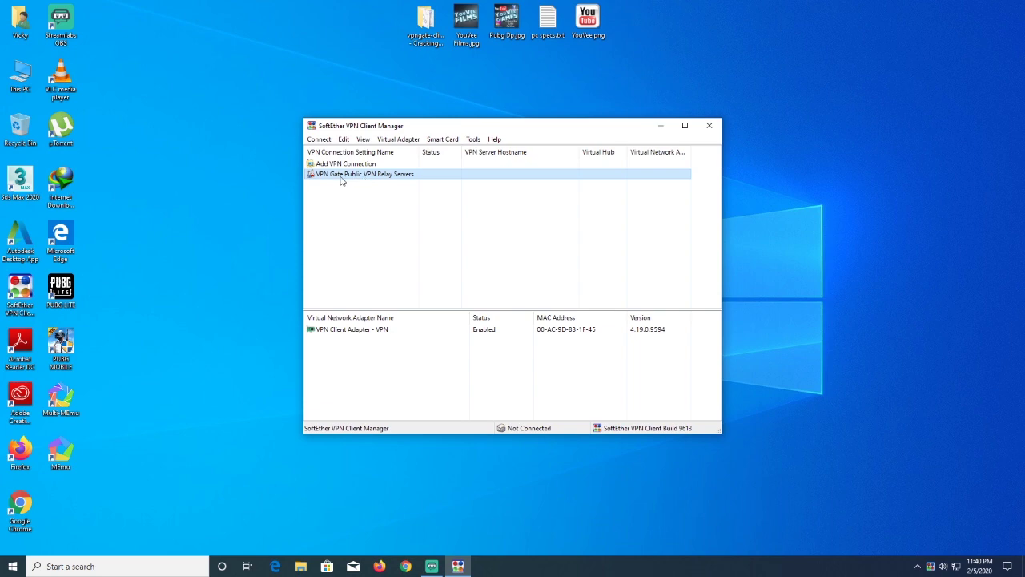
double_click(340, 176)
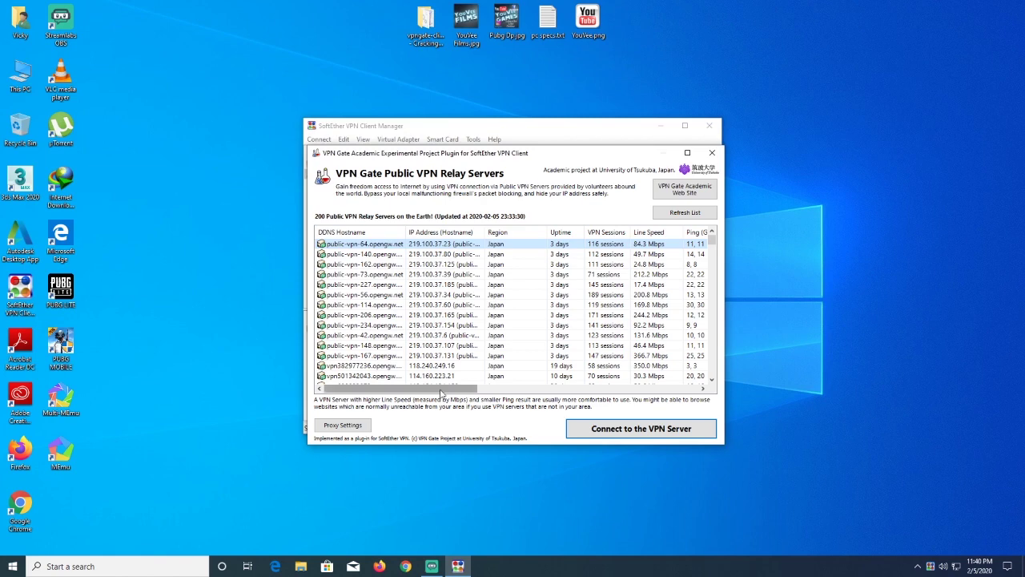
mouse_move(440, 391)
left_mouse_down()
mouse_move(459, 392)
mouse_move(440, 391)
left_mouse_up()
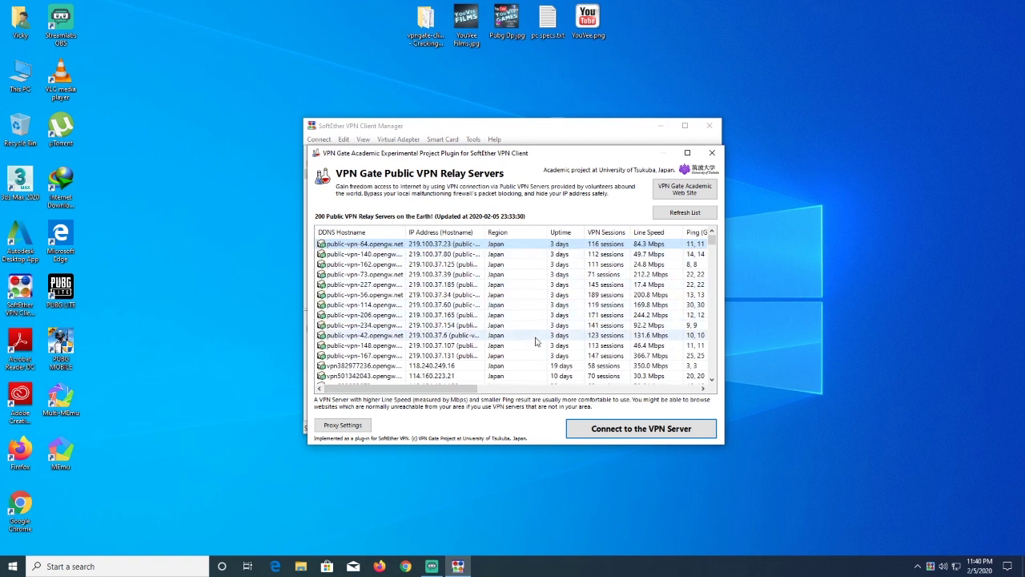
double_click(456, 246)
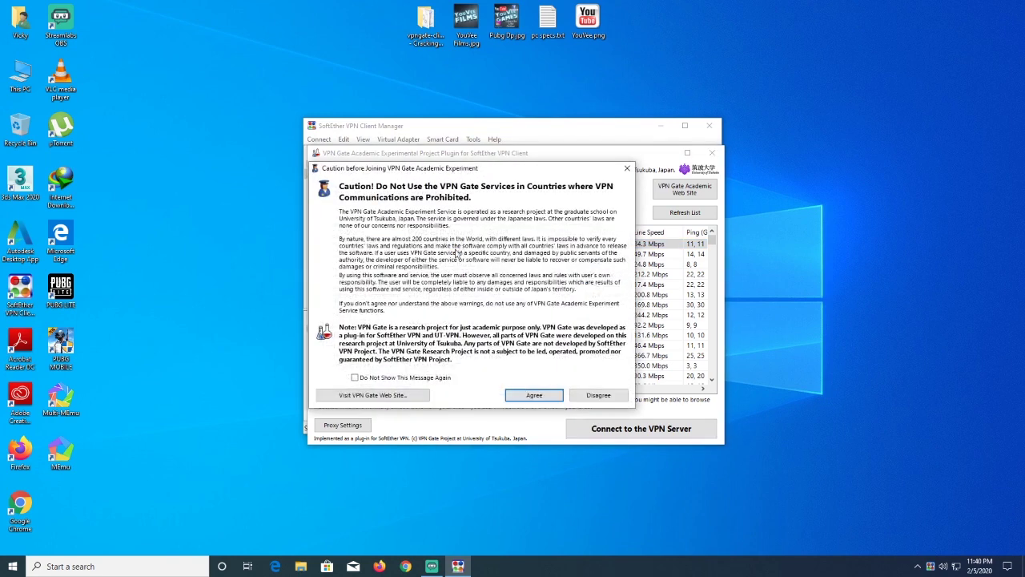
left_click(549, 395)
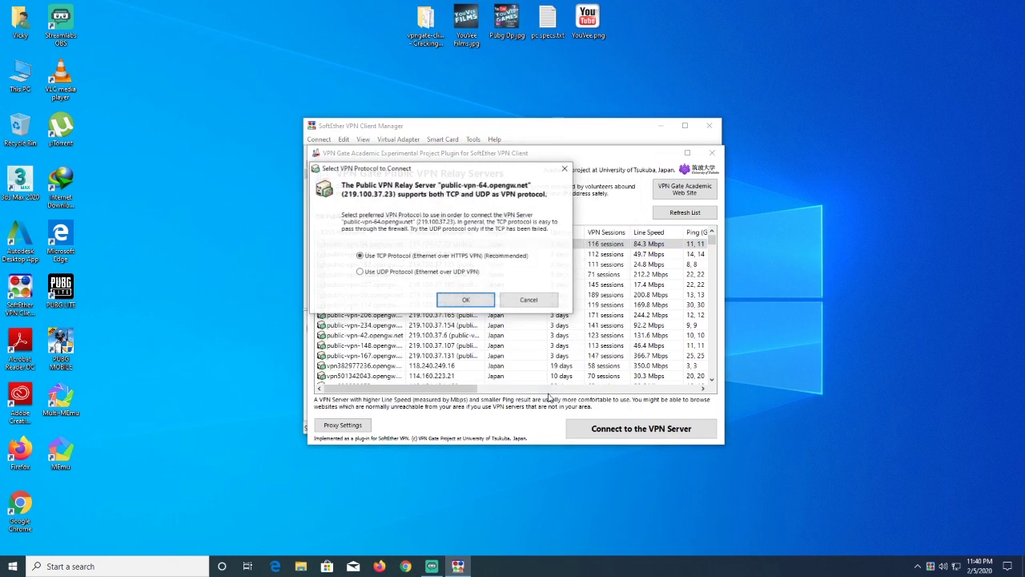
left_click(465, 300)
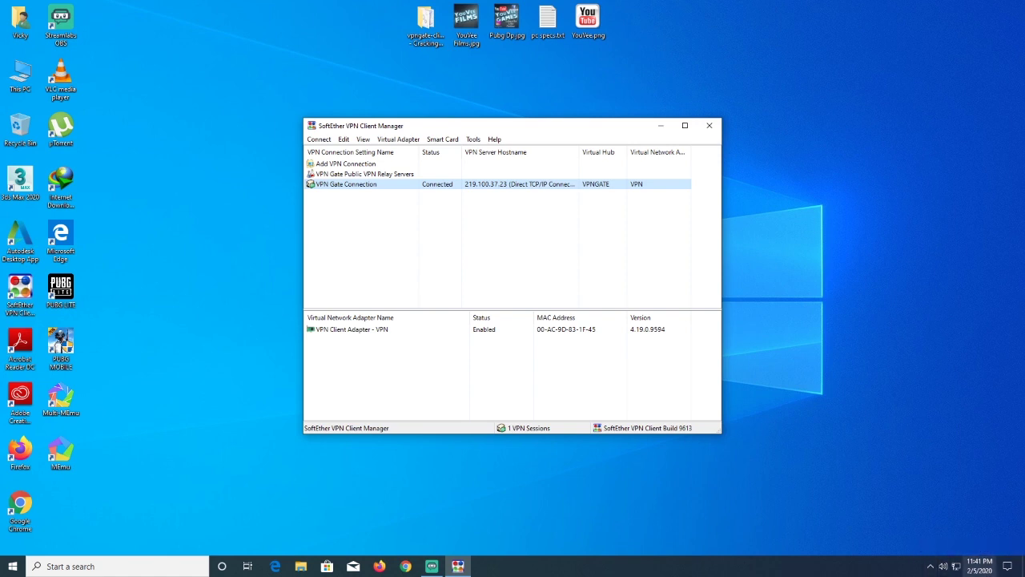
Launch PUBG MOBILE from its desktop shortcut with the VPN connected.
left_click(1006, 567)
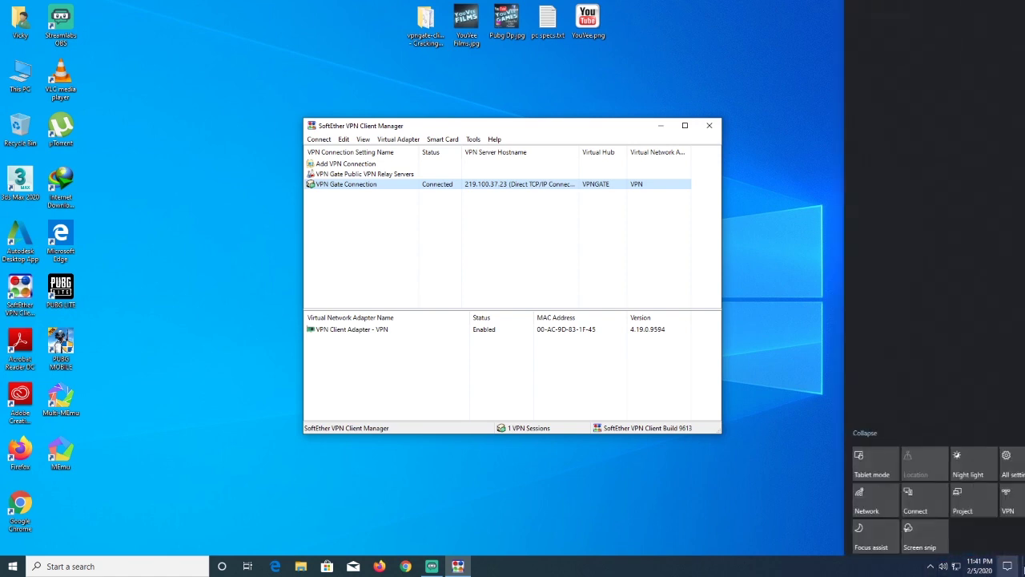
left_click(1012, 568)
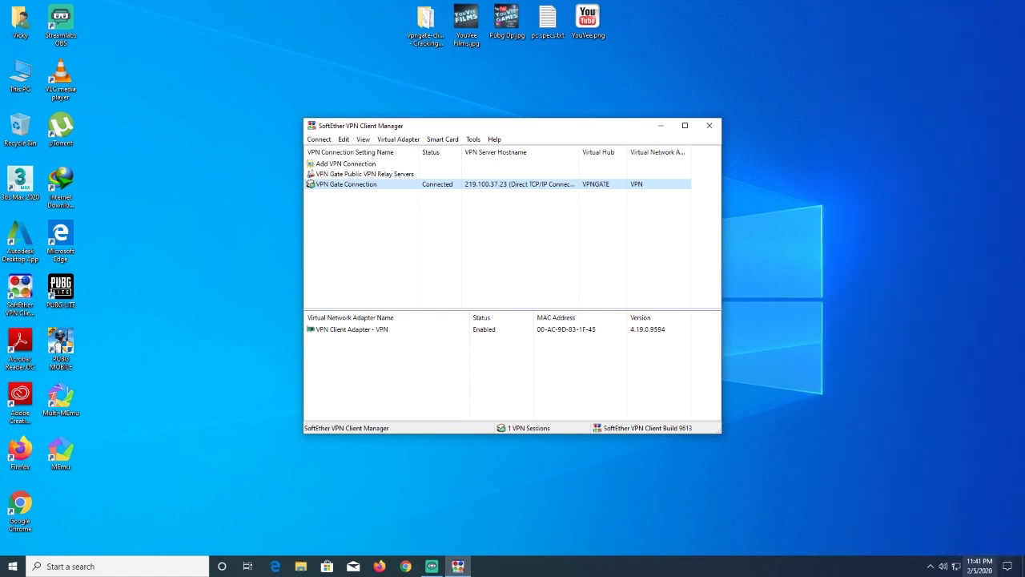
right_click(65, 345)
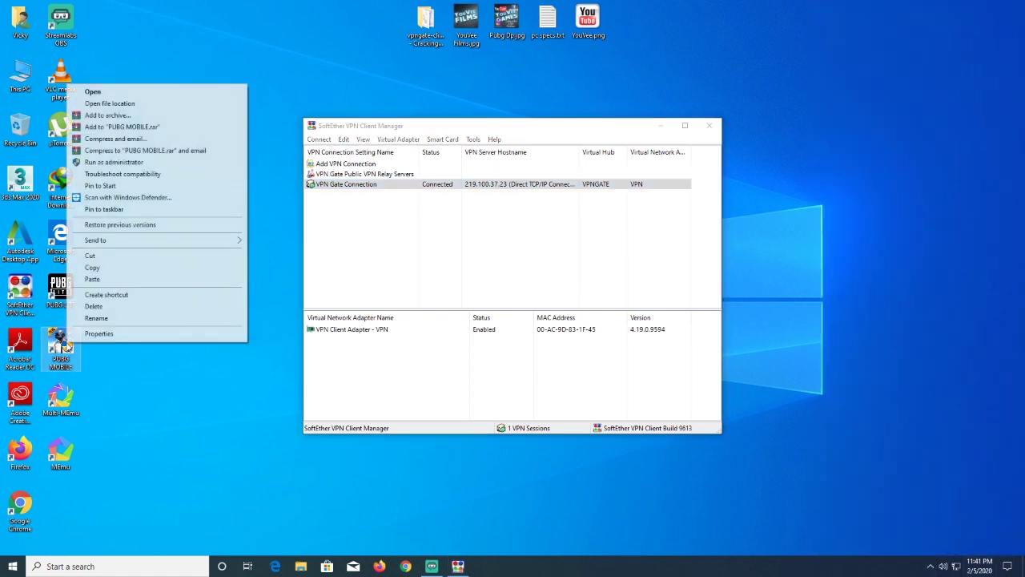
left_click(93, 91)
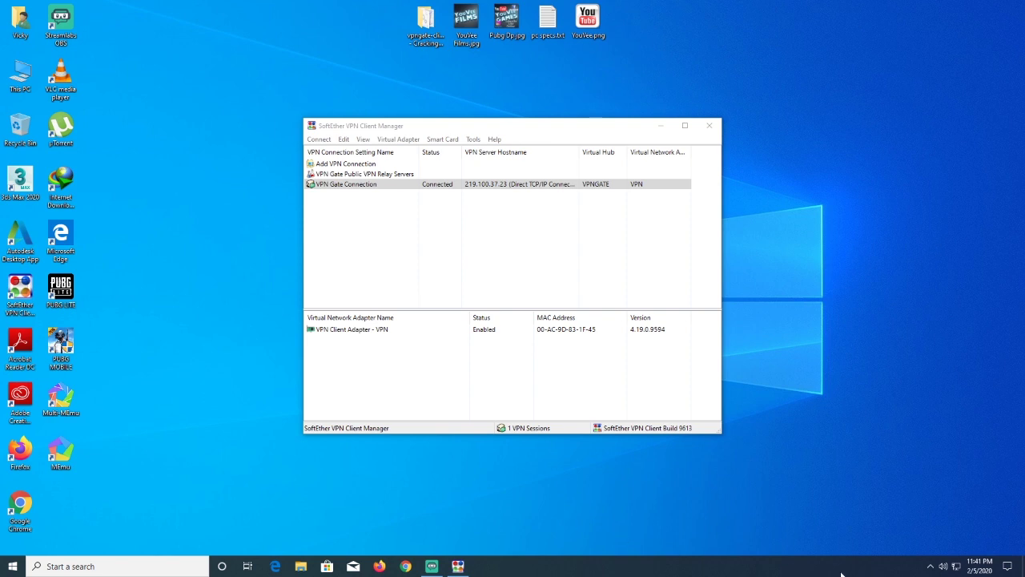
left_click(923, 568)
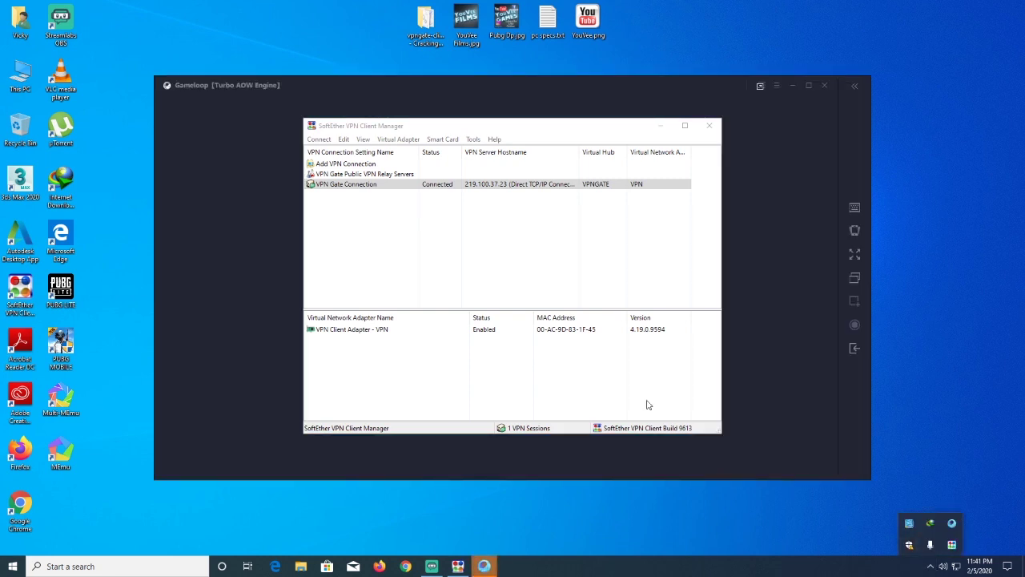
Close the Gameloop emulator and exit the SoftEther VPN Client Manager program completely.
left_click(824, 85)
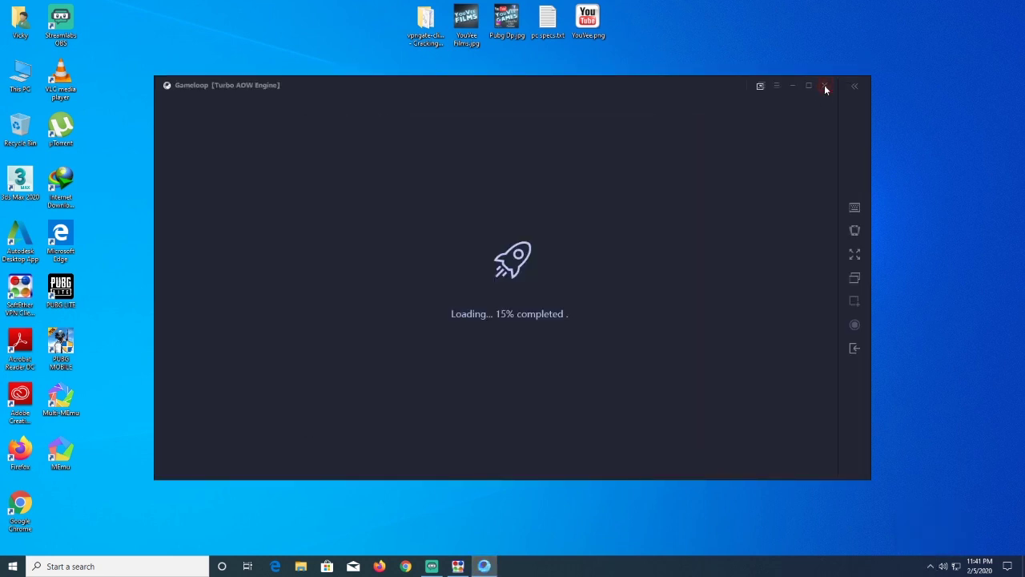
left_click(526, 300)
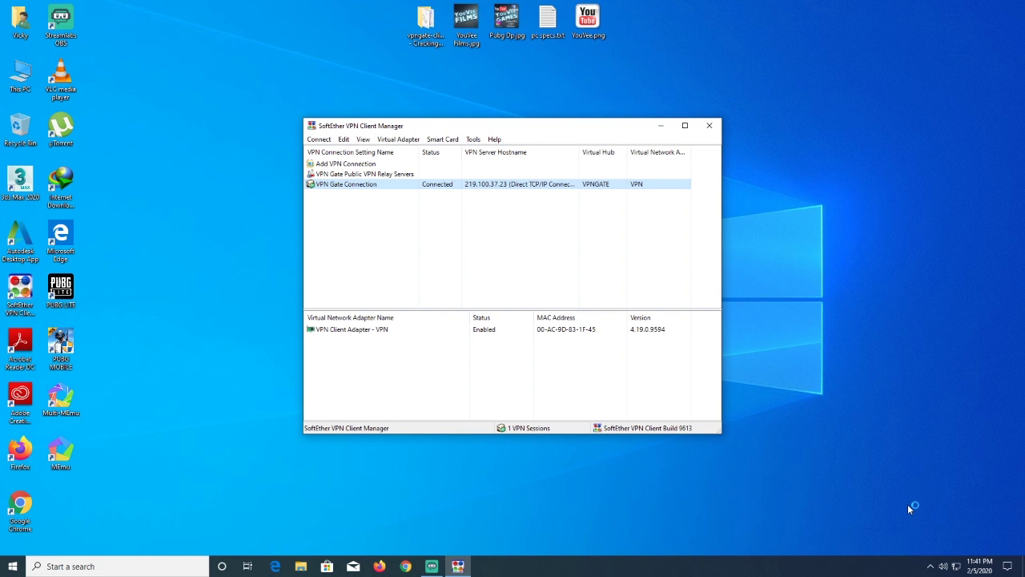
left_click(930, 566)
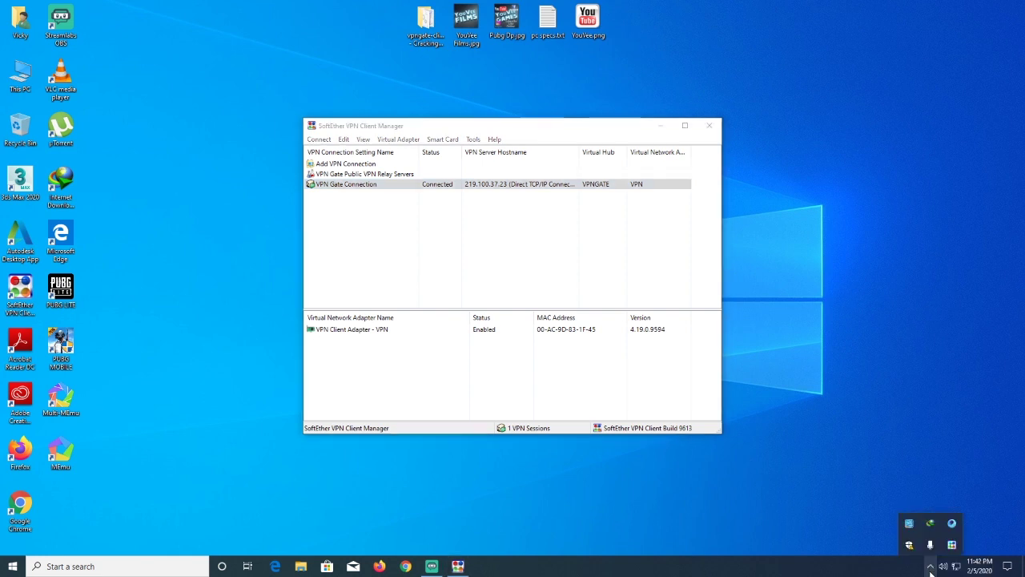
right_click(952, 545)
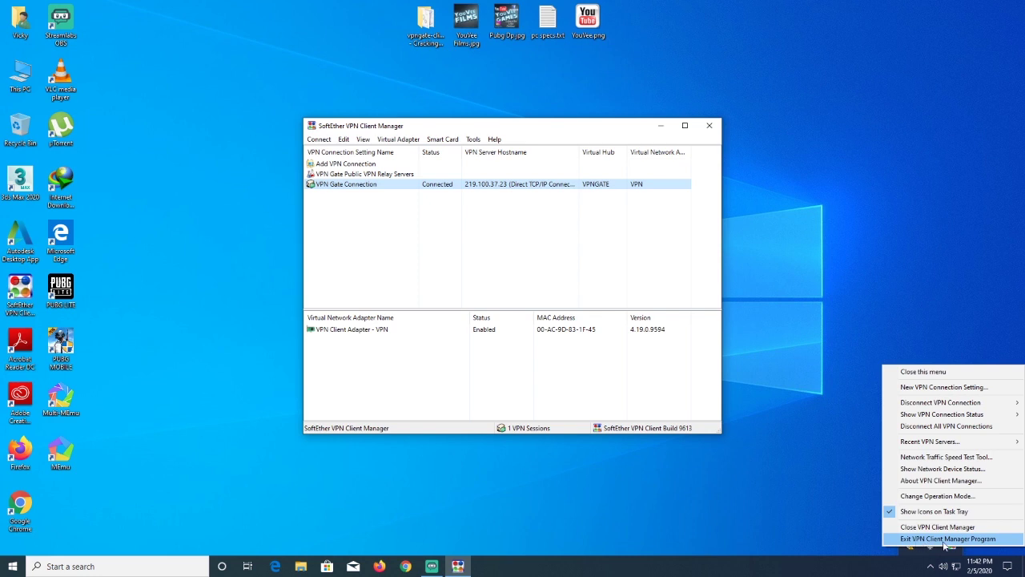
left_click(931, 540)
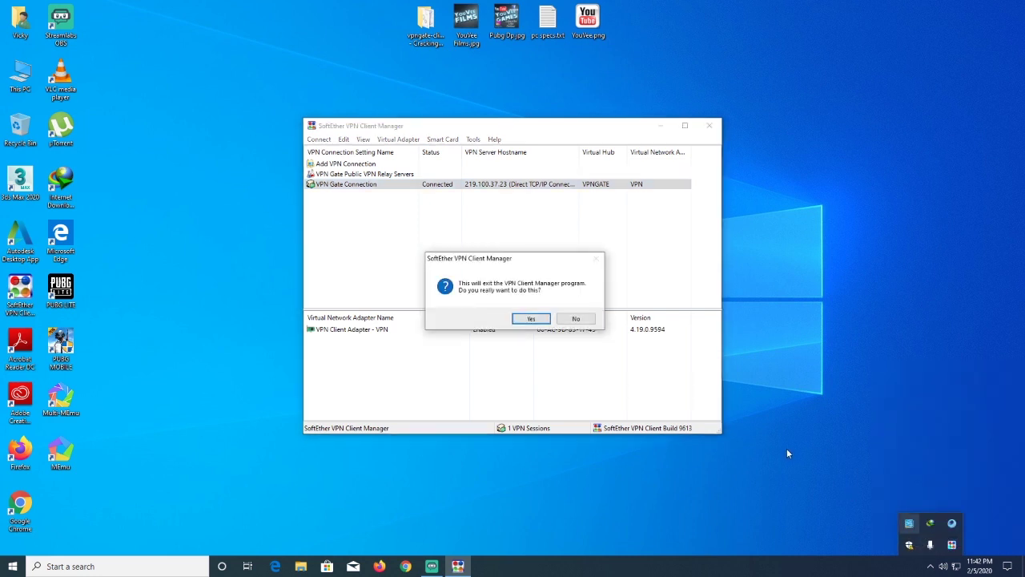
left_click(521, 320)
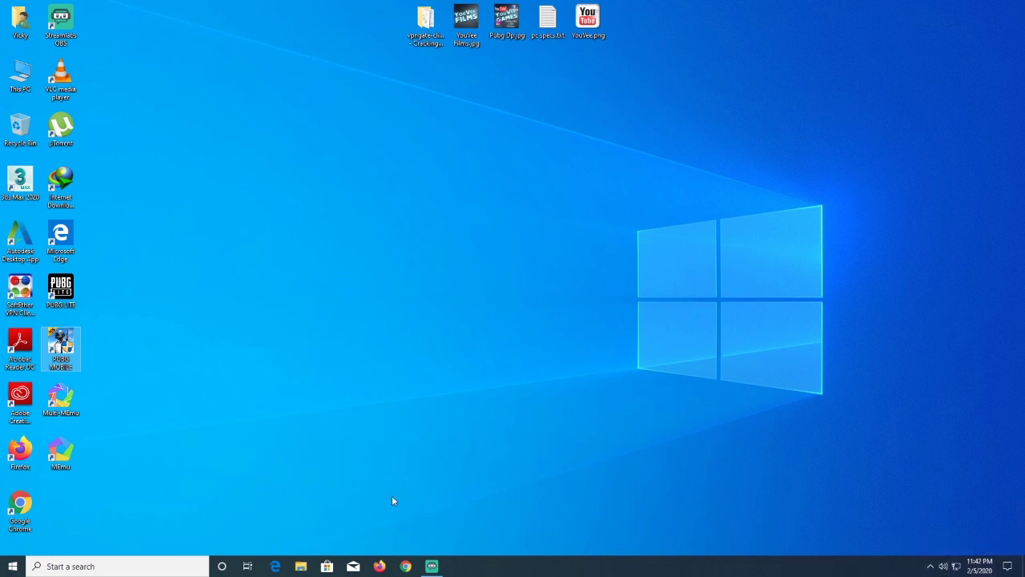
Find the Control Panel through a system search and open its Programs and Features list.
left_click(12, 567)
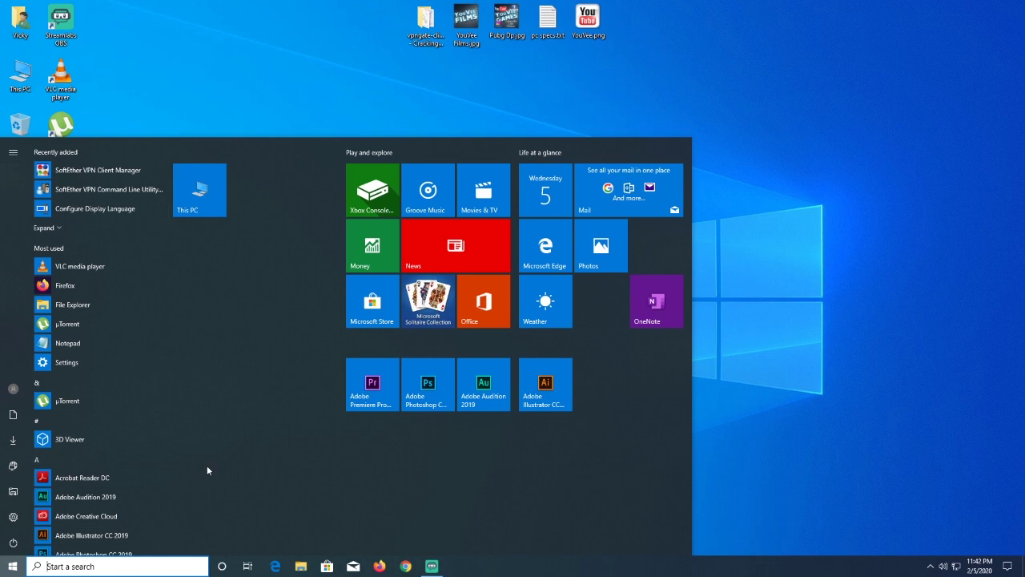
type("co")
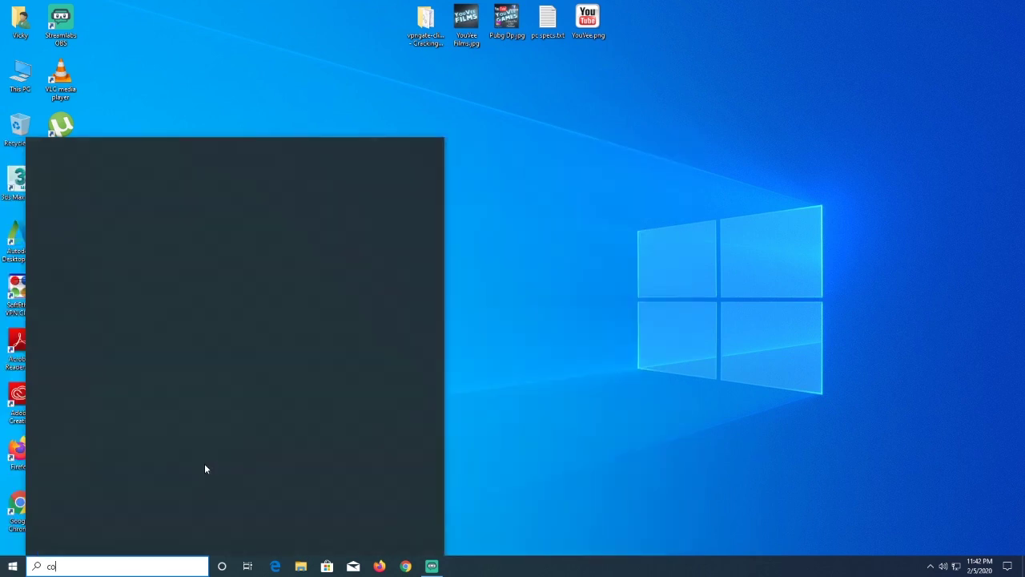
type("nt")
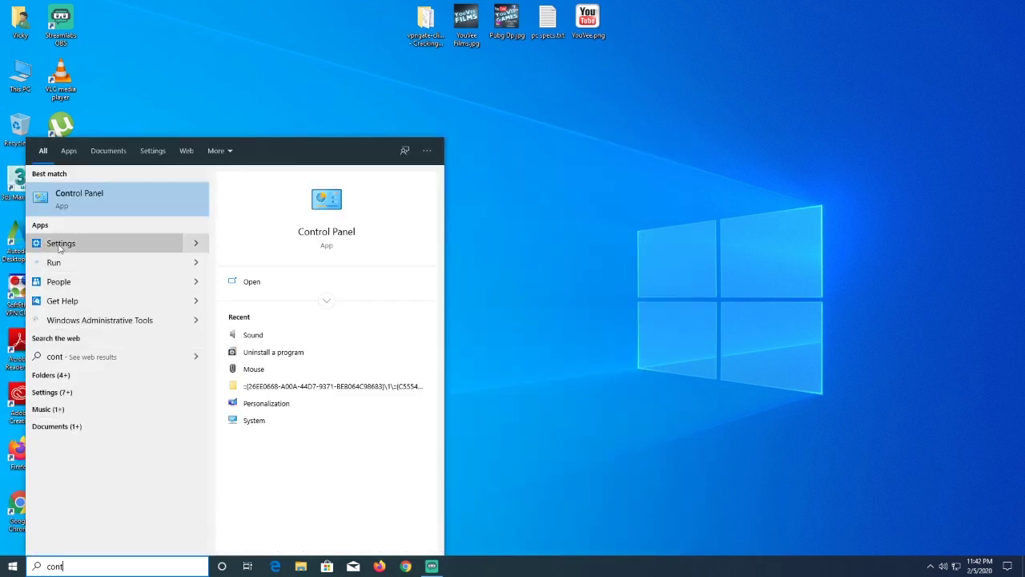
left_click(61, 206)
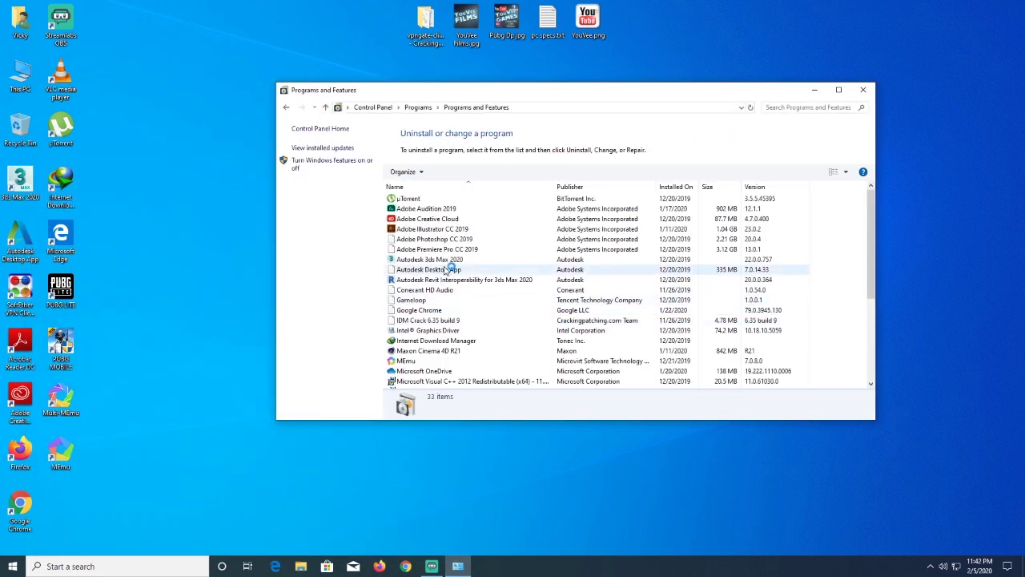
Uninstall SoftEther VPN Client from the installed programs and complete its uninstall wizard.
scroll(448, 270, "down", 5)
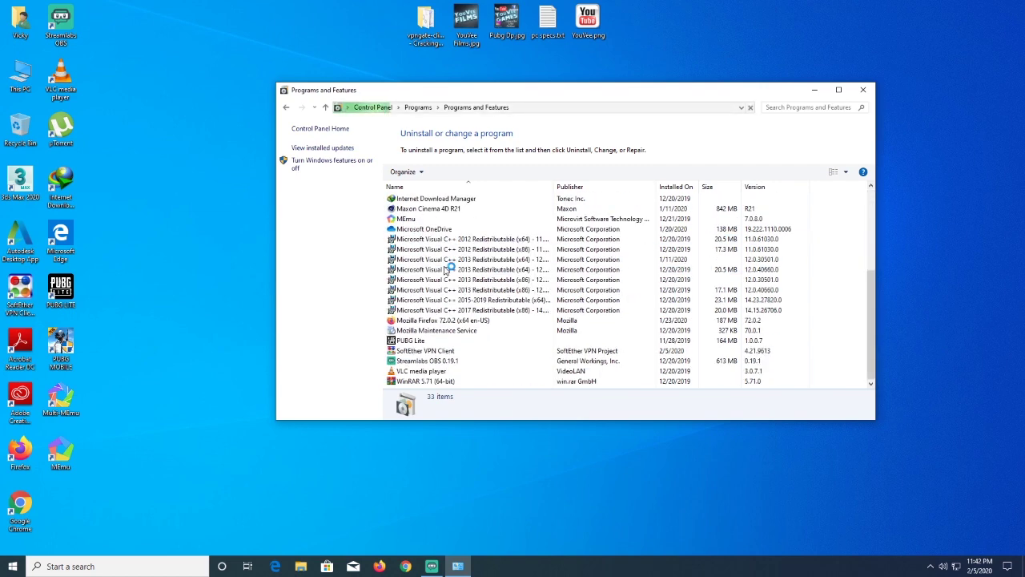
right_click(418, 352)
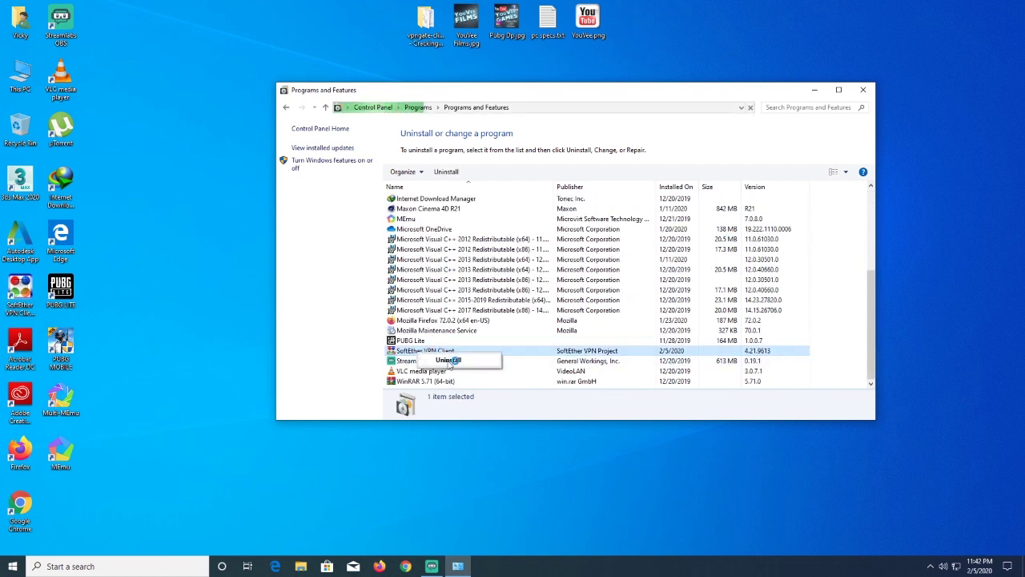
left_click(448, 360)
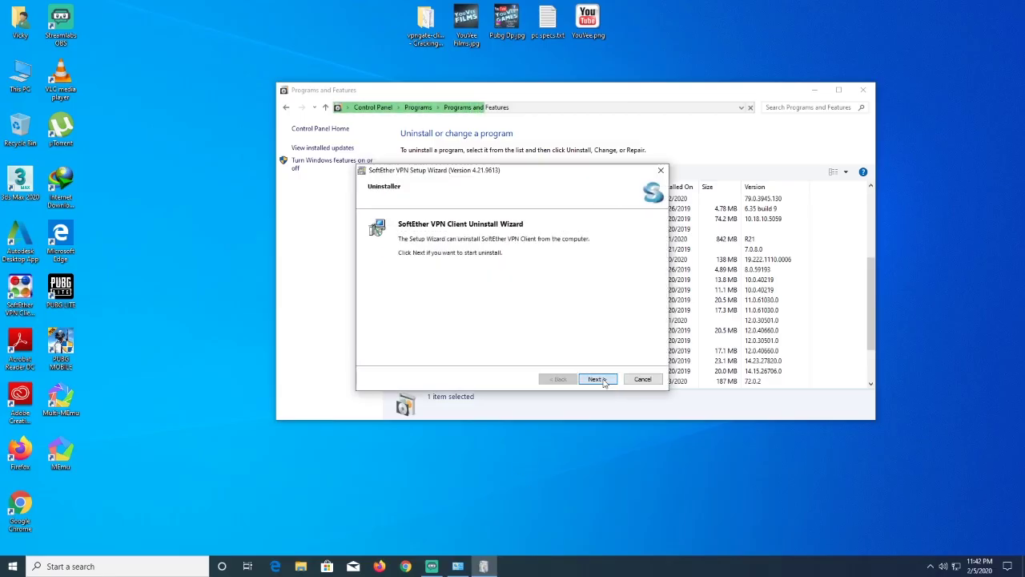
left_click(602, 380)
left_click(539, 321)
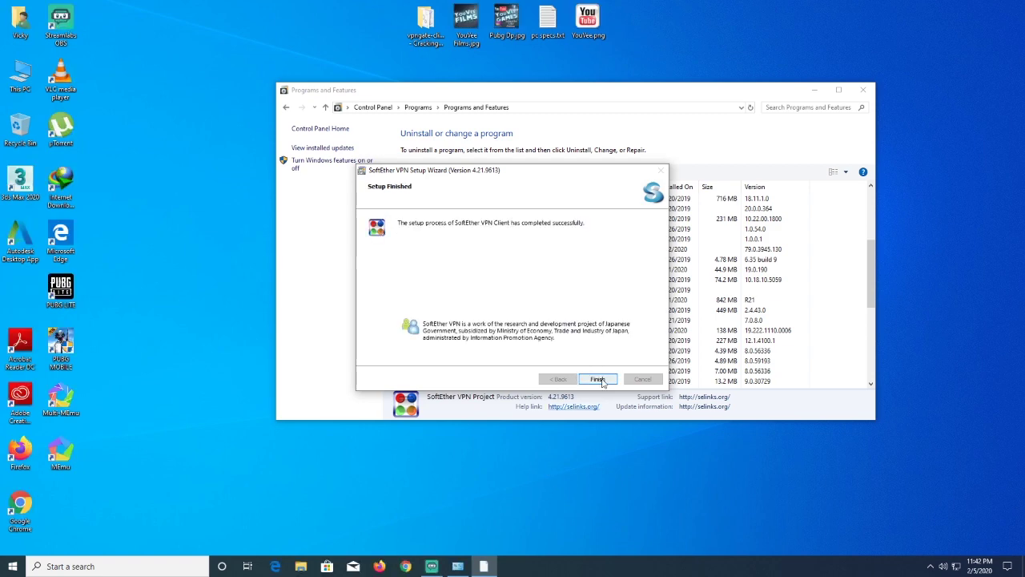
left_click(598, 378)
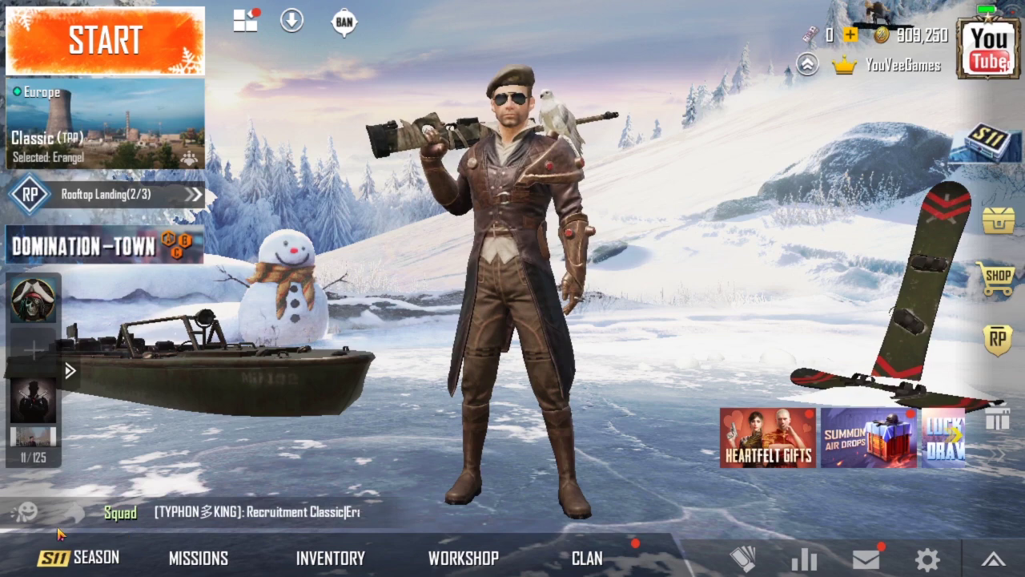
left_click(27, 512)
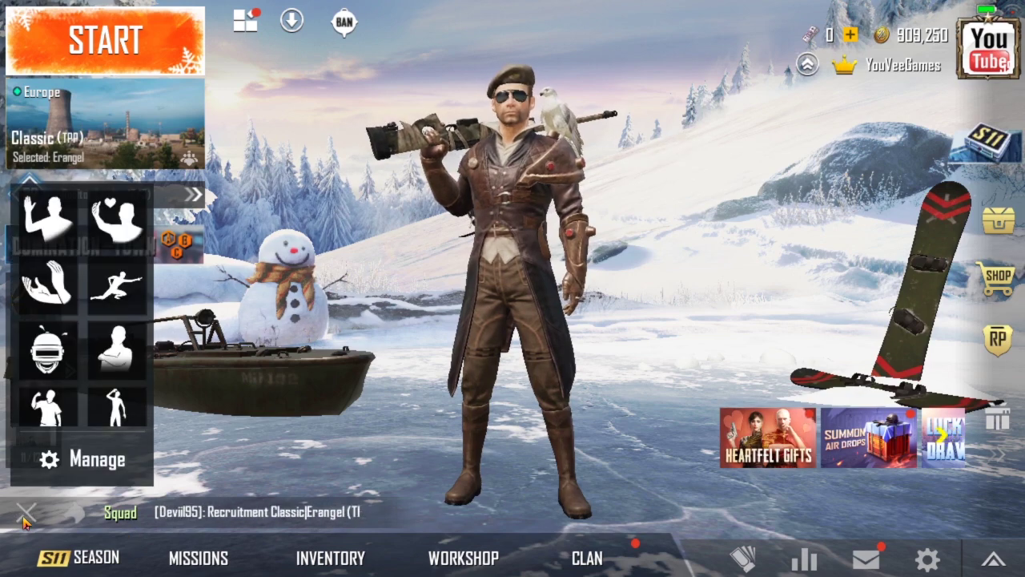
left_click(62, 232)
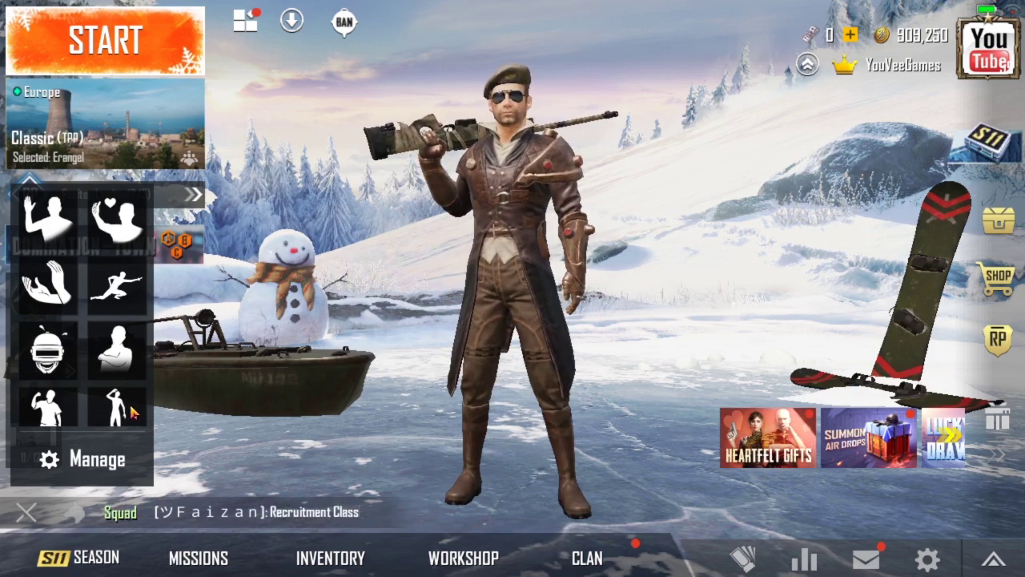
left_click_drag(127, 418, 123, 323)
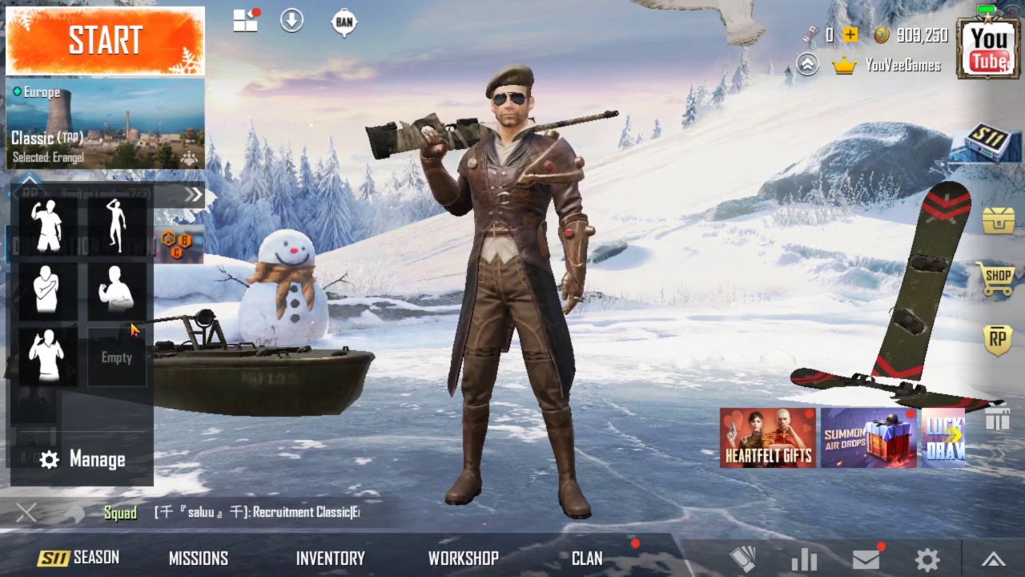
left_click_drag(124, 389, 134, 360)
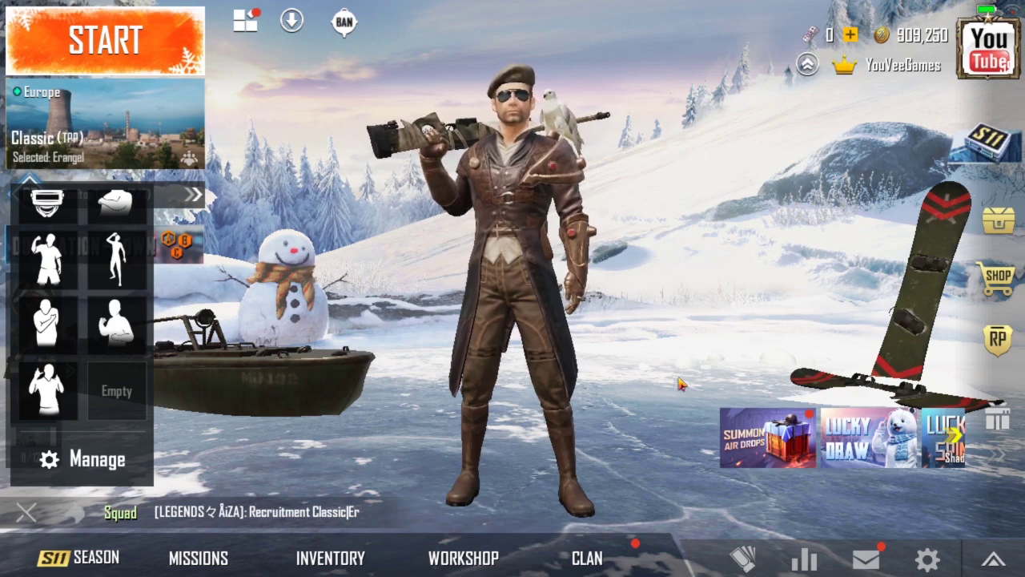
left_click(24, 552)
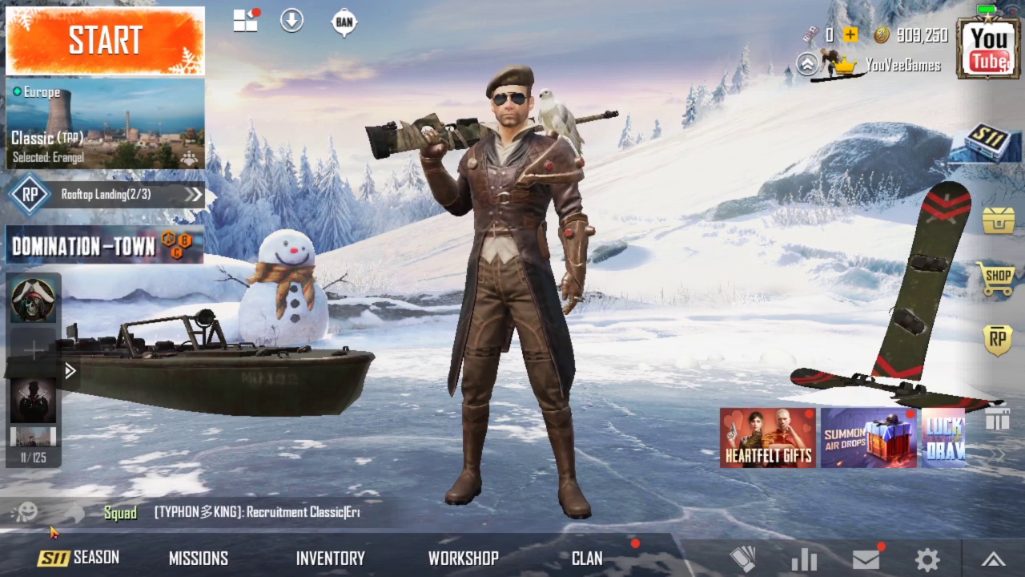
left_click(24, 520)
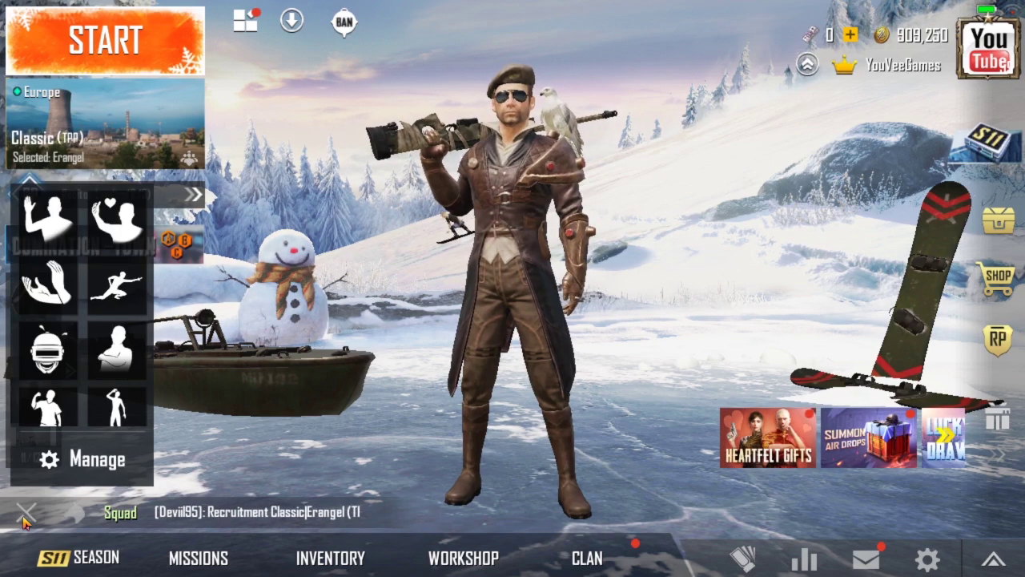
left_click(63, 232)
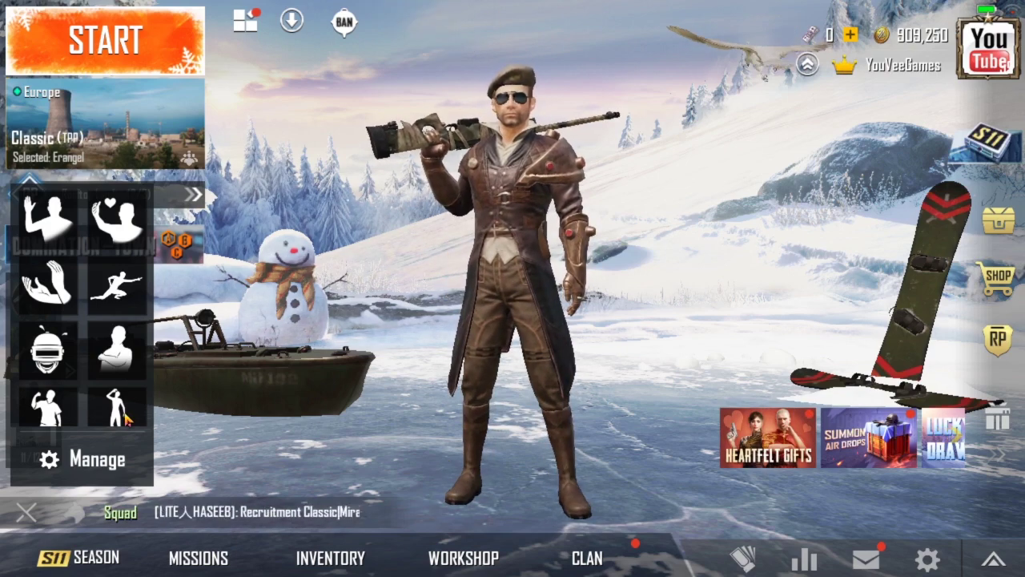
left_click_drag(126, 420, 135, 359)
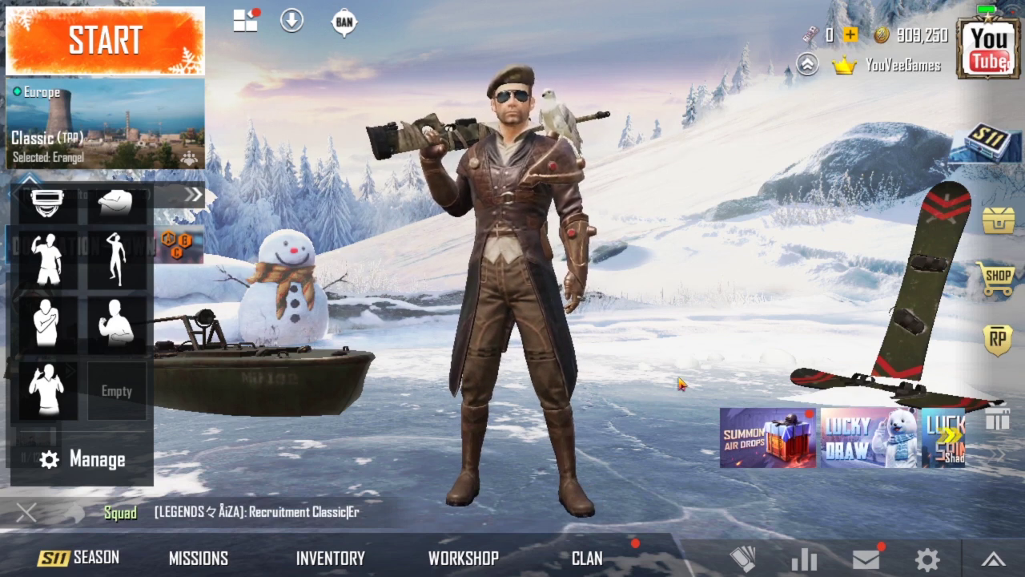
left_click(18, 522)
left_click(24, 519)
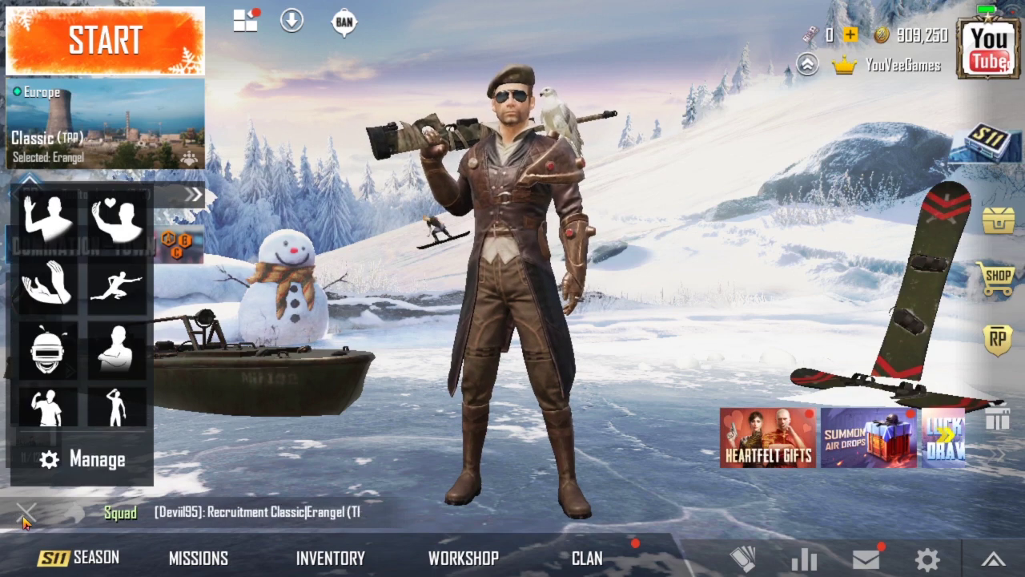
left_click(63, 233)
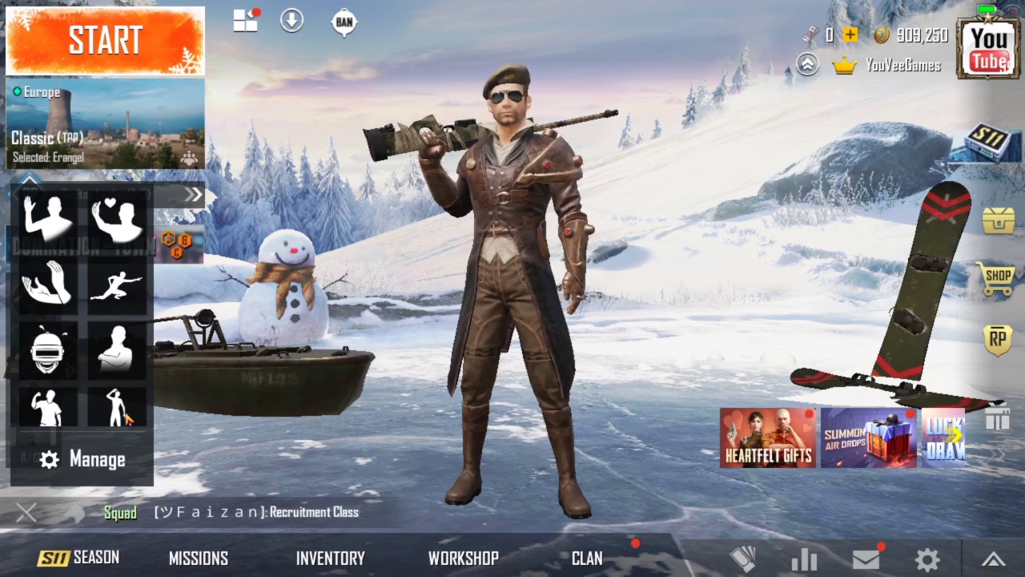
left_click_drag(126, 418, 134, 358)
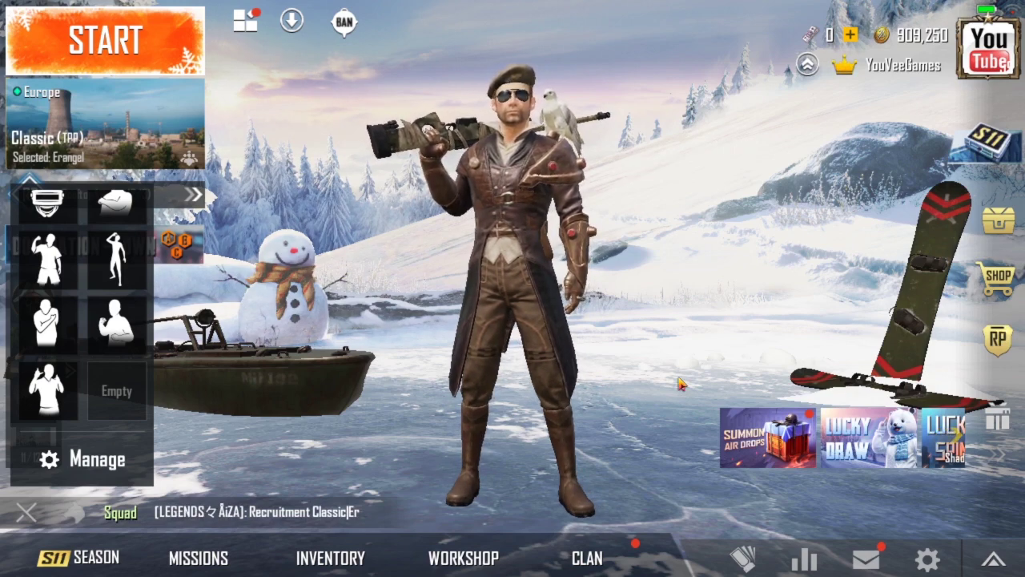
left_click(24, 516)
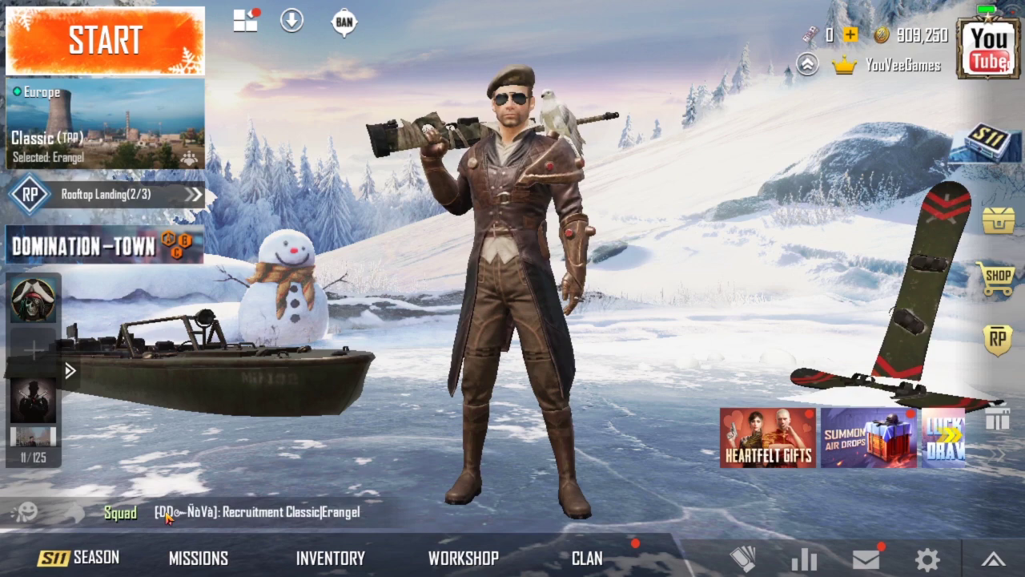
left_click(24, 518)
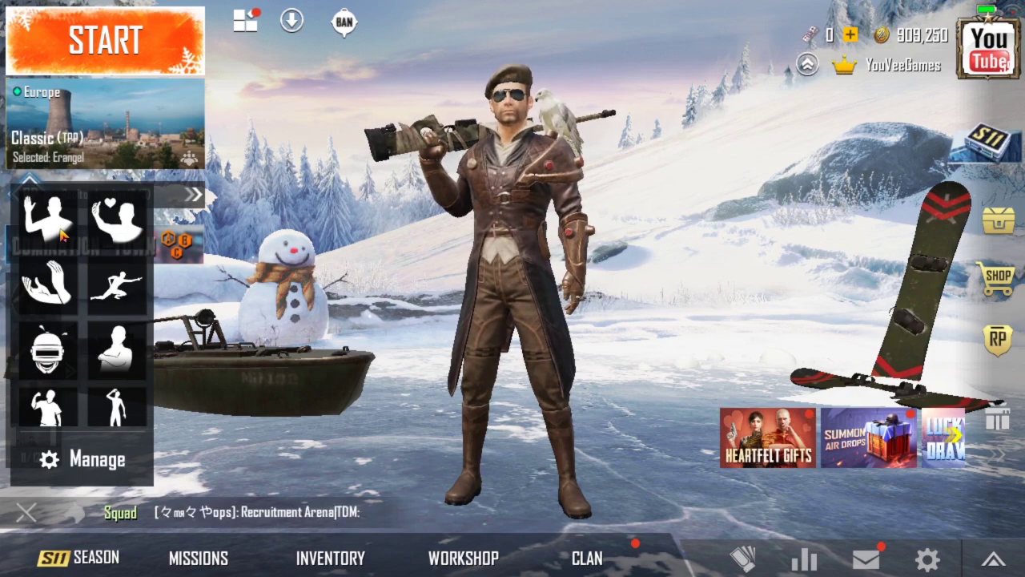